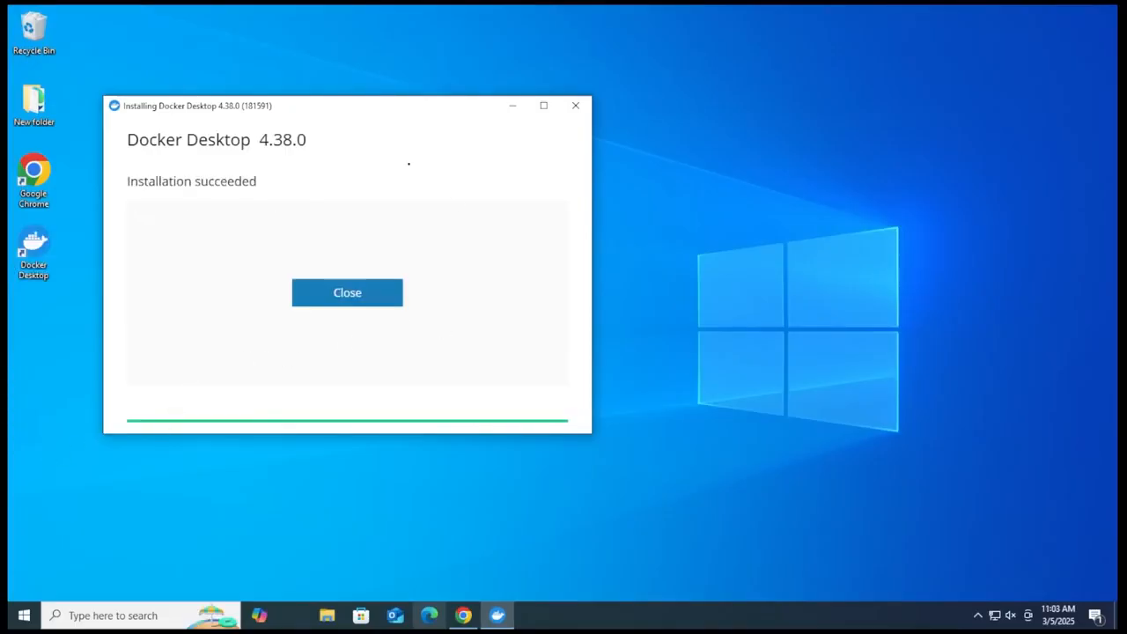
# Step: Close the finished installer, launch Docker Desktop and accept the Docker Subscription Service Agreement
pyautogui.click(364, 293)
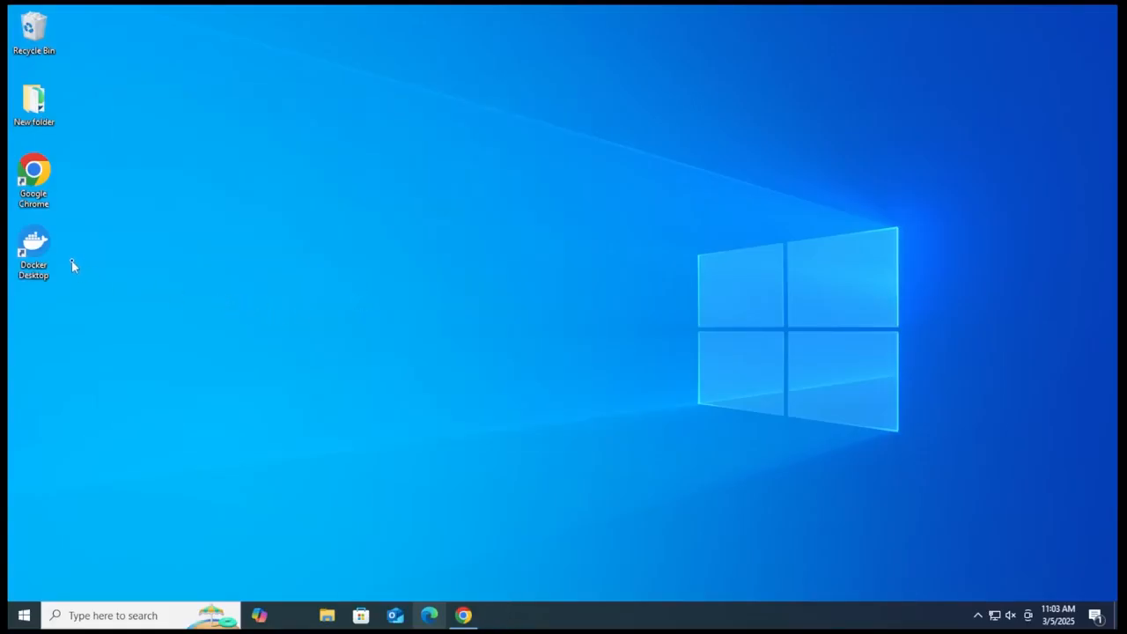
pyautogui.doubleClick(36, 245)
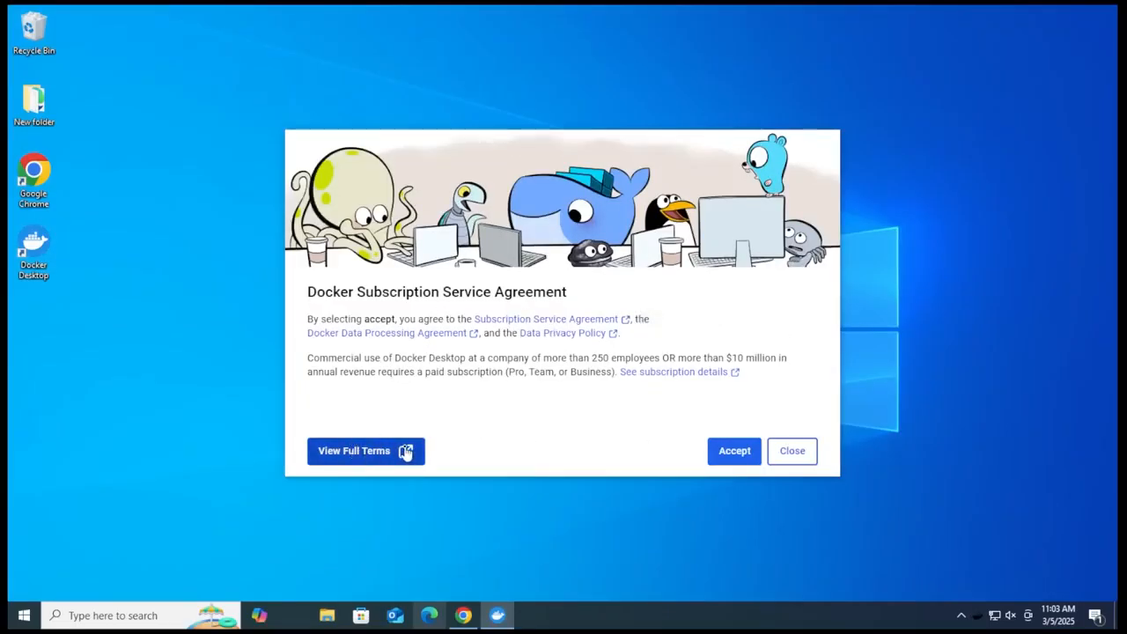
pyautogui.click(744, 451)
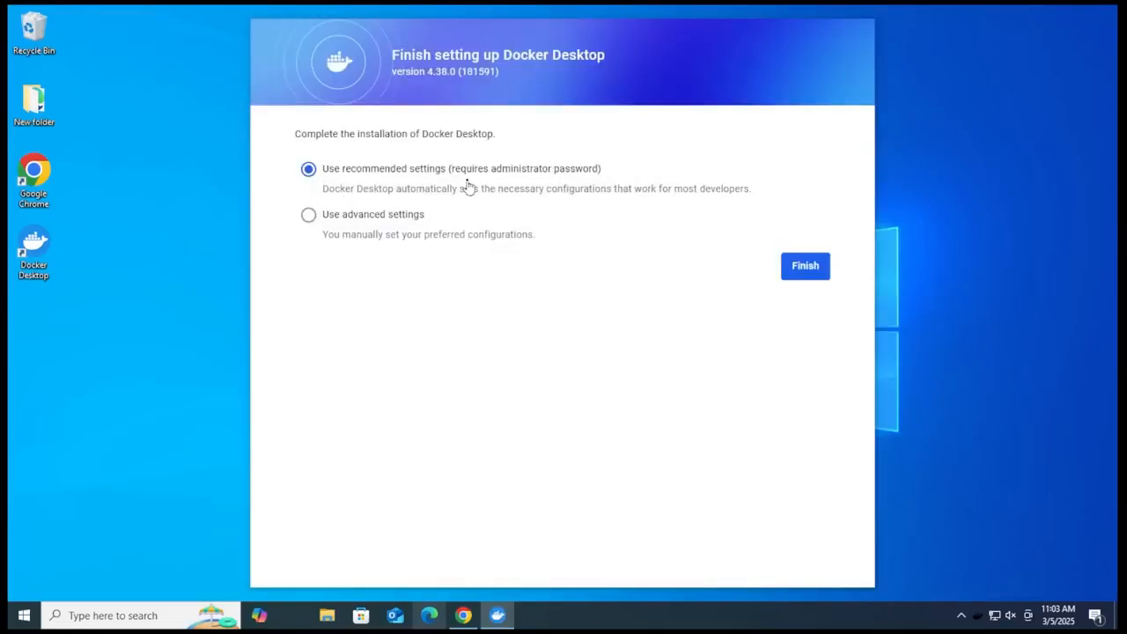
# Step: Finish setting up Docker Desktop with the recommended settings and allow its Privileged Helper to make changes to the device
pyautogui.click(351, 222)
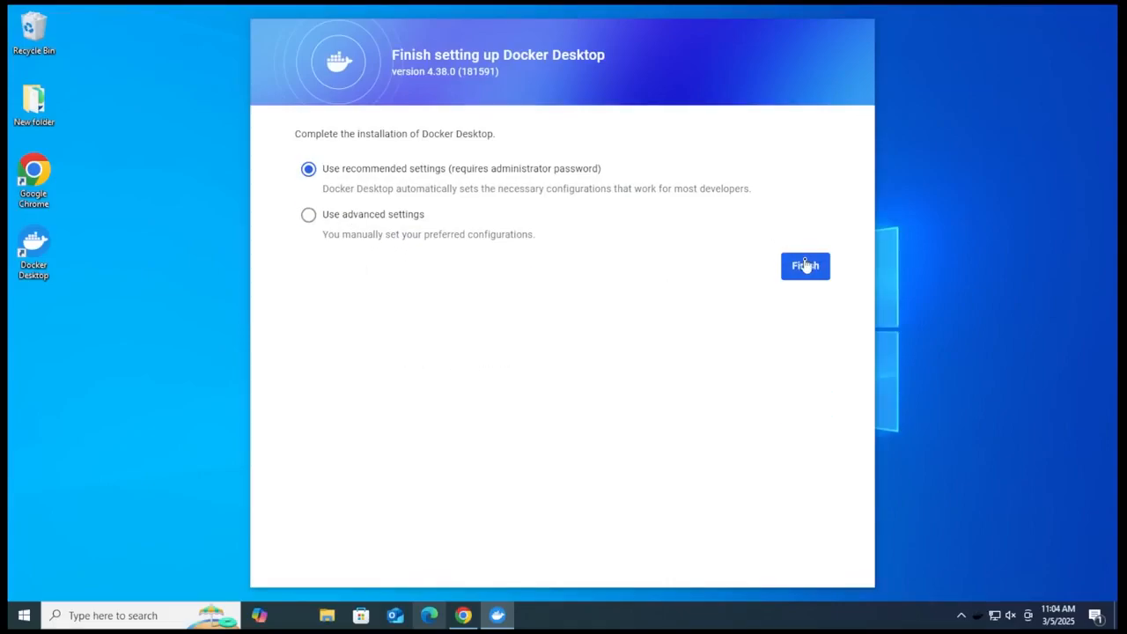
pyautogui.click(805, 265)
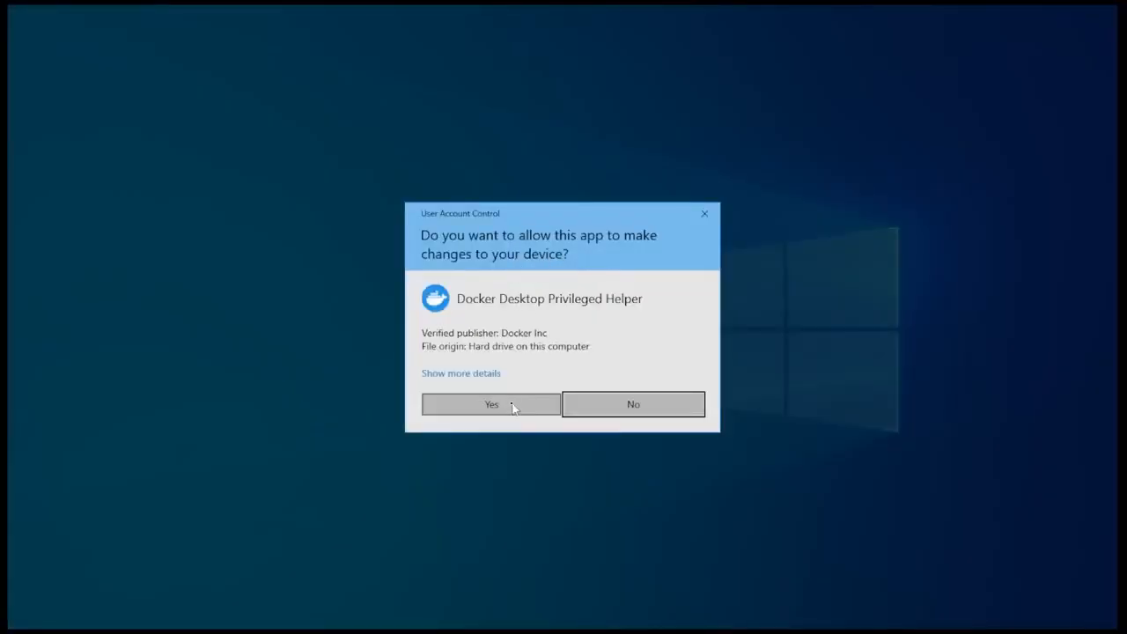
pyautogui.click(509, 407)
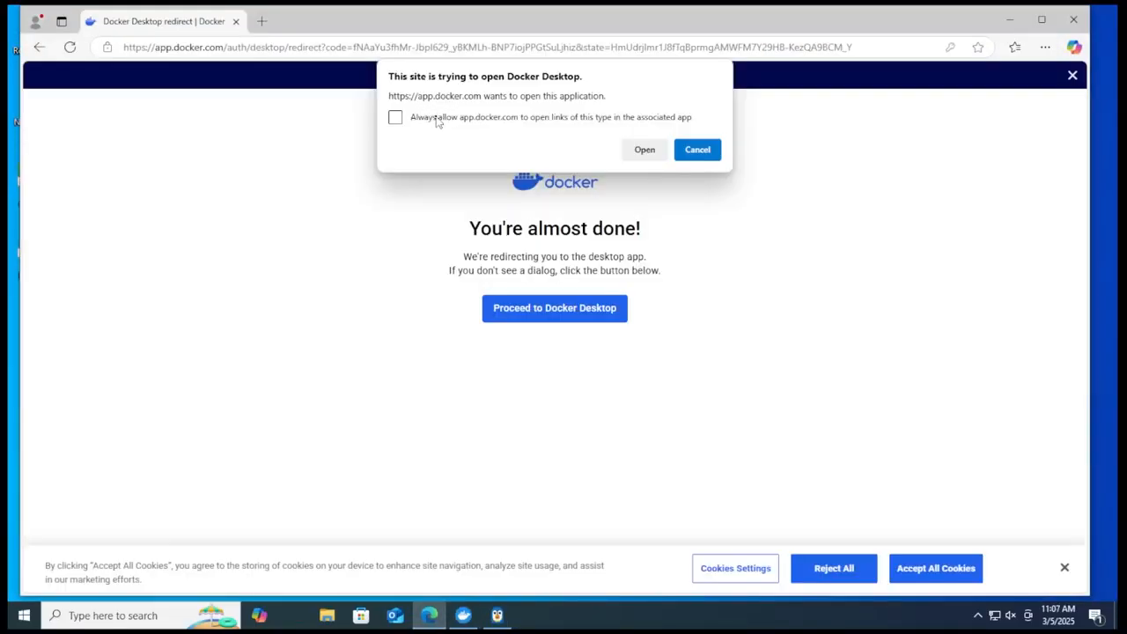
# Step: Close the browser window left over from the Docker sign-in and skip the Welcome Survey
pyautogui.click(644, 150)
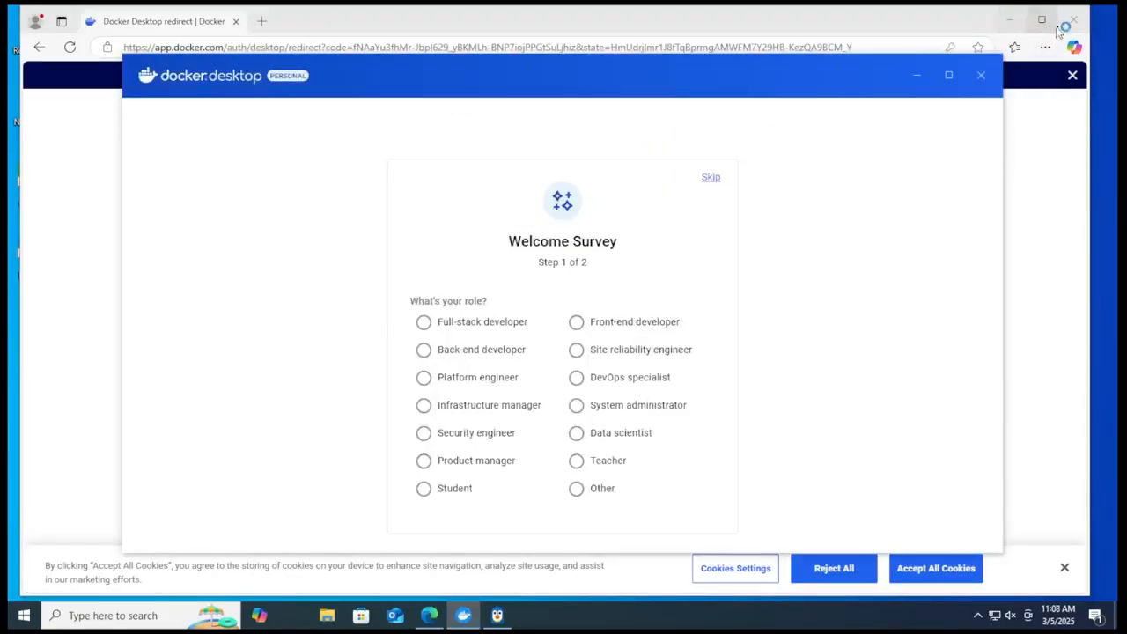
pyautogui.click(1072, 20)
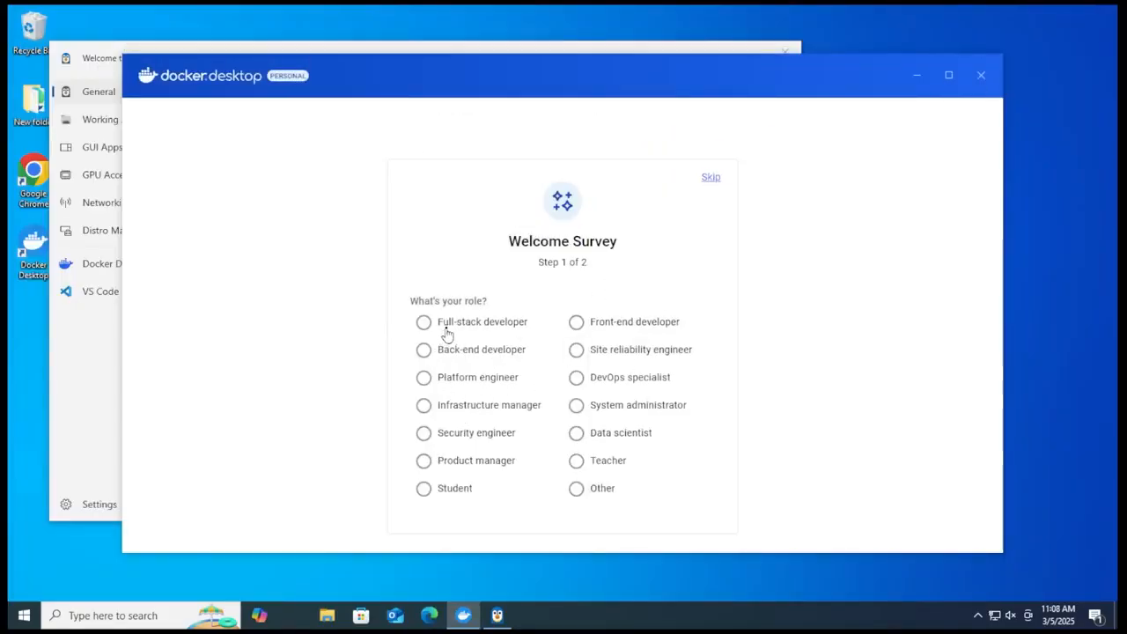
pyautogui.click(710, 178)
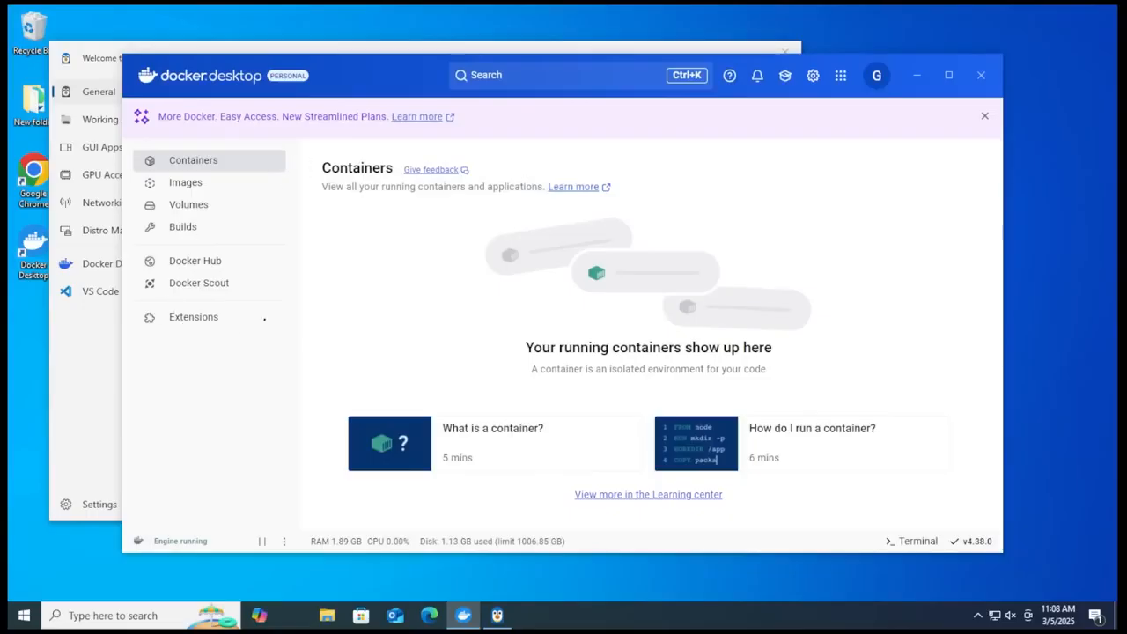
# Step: Close the Windows Subsystem for Linux welcome window and look over Docker Desktop's Images and Containers pages
pyautogui.click(159, 96)
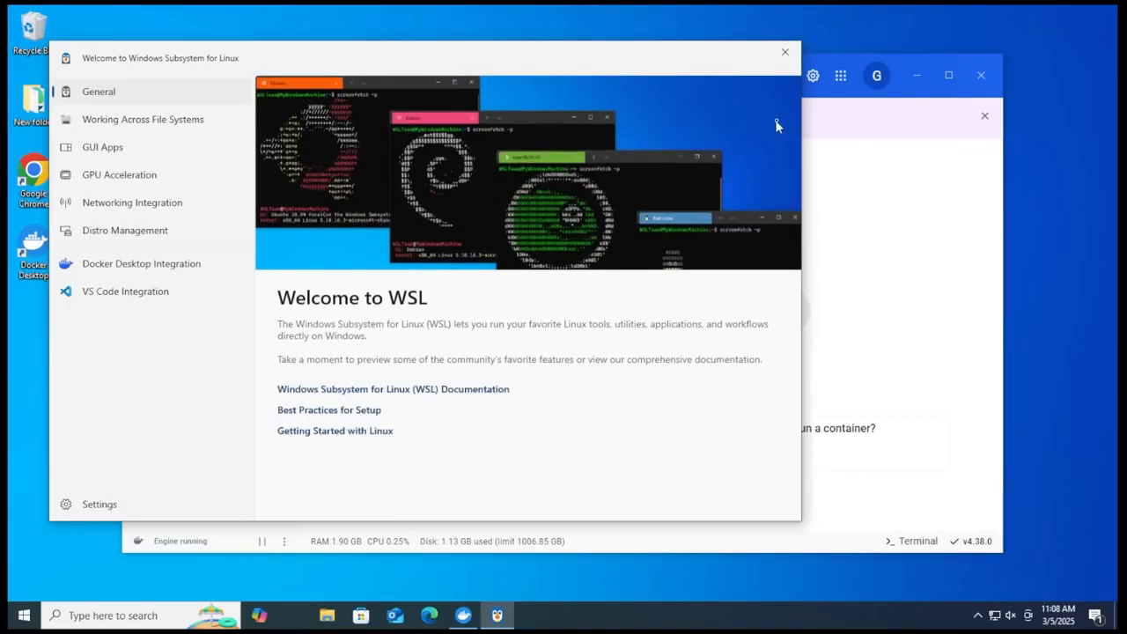
pyautogui.click(785, 52)
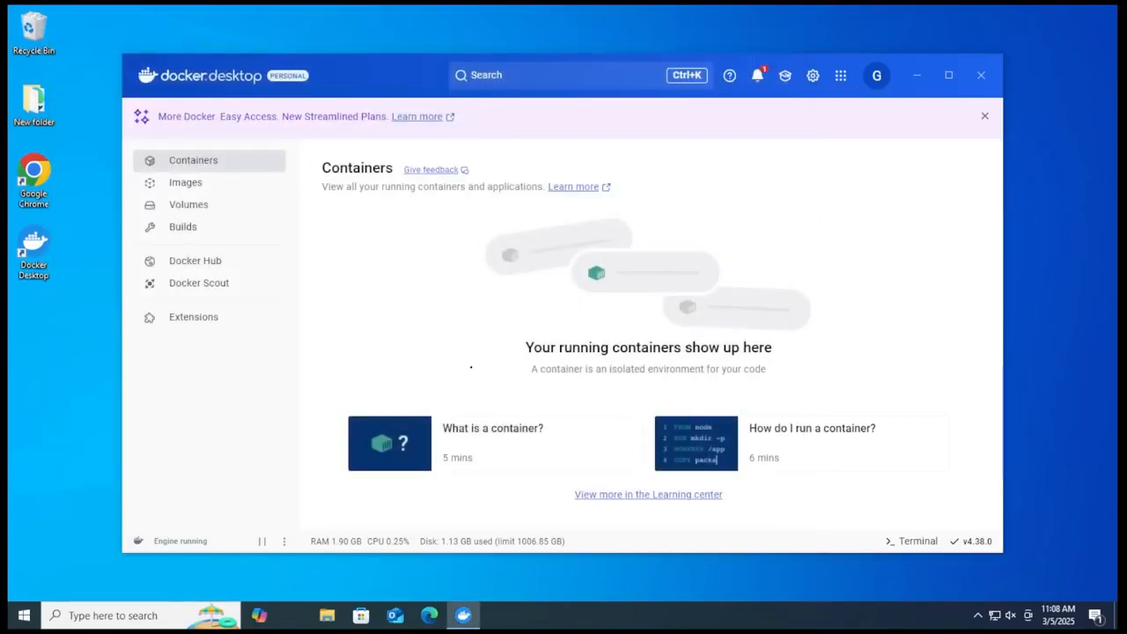
pyautogui.click(214, 190)
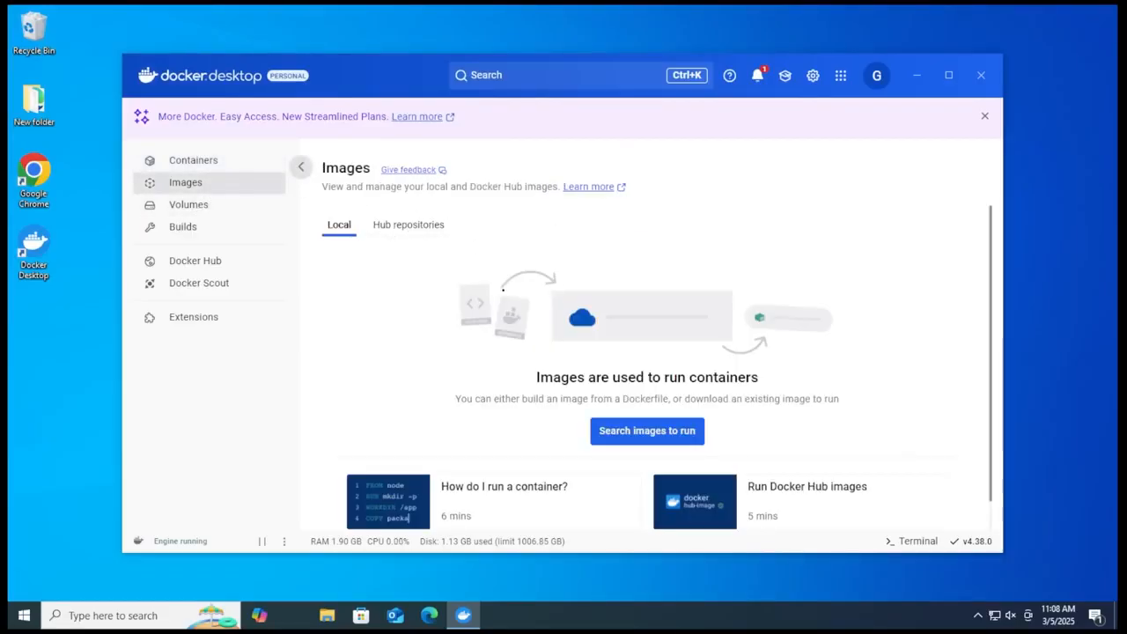
pyautogui.click(225, 163)
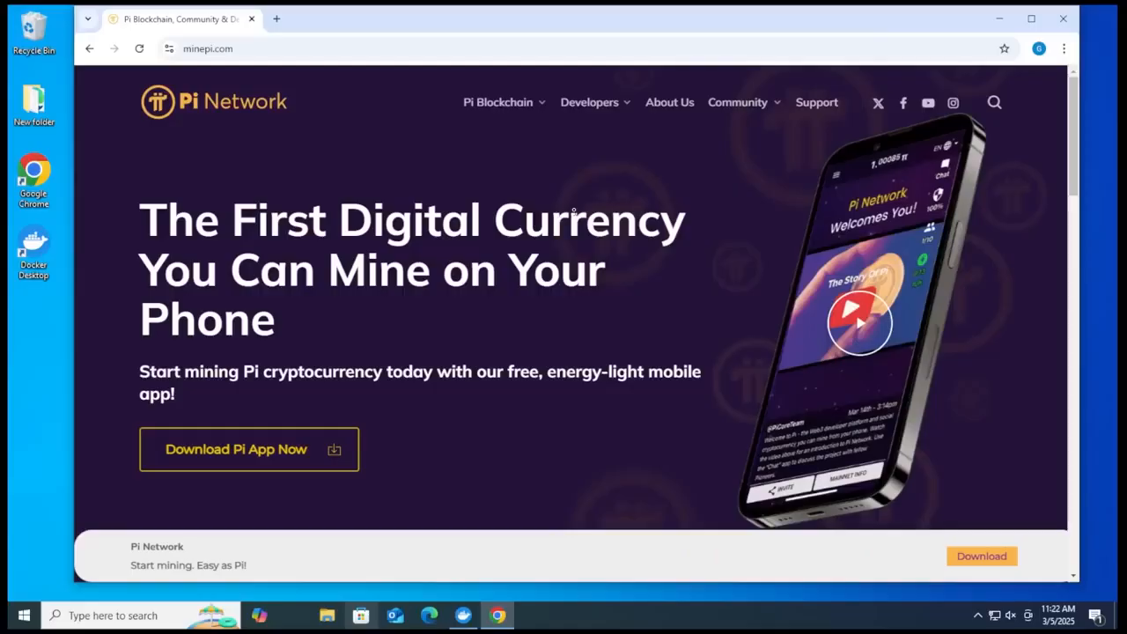
# Step: In Chrome, download the Windows version of Pi Node from minepi.com, run Pi Network Setup 0.5.0.exe and minimize the browser
pyautogui.click(497, 102)
pyautogui.moveTo(529, 116)
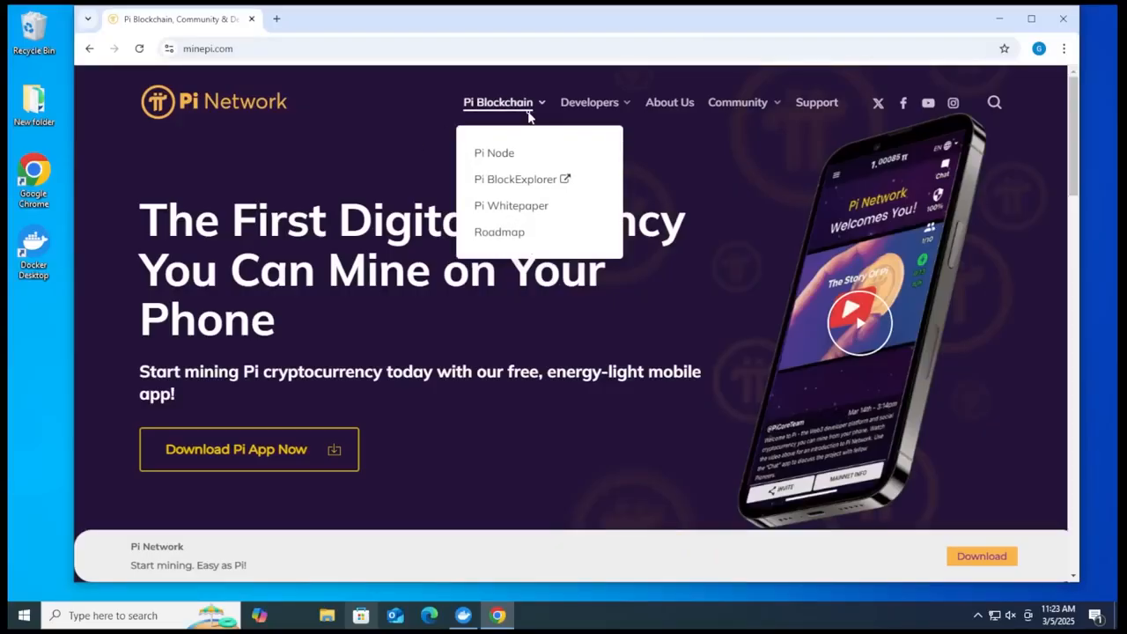
pyautogui.click(495, 154)
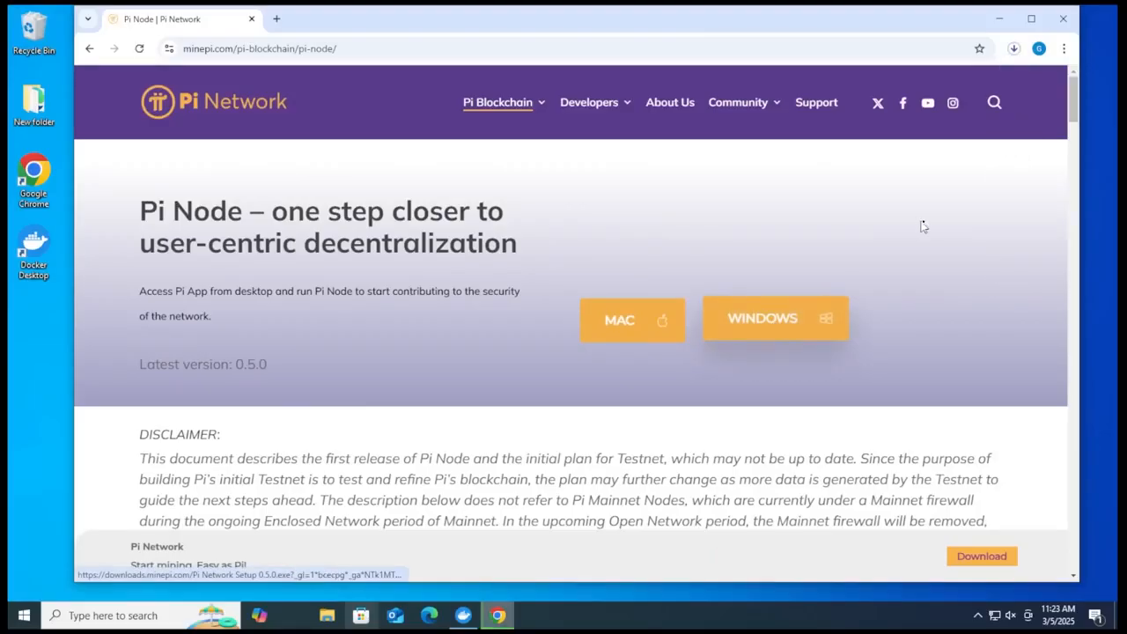
pyautogui.click(1017, 51)
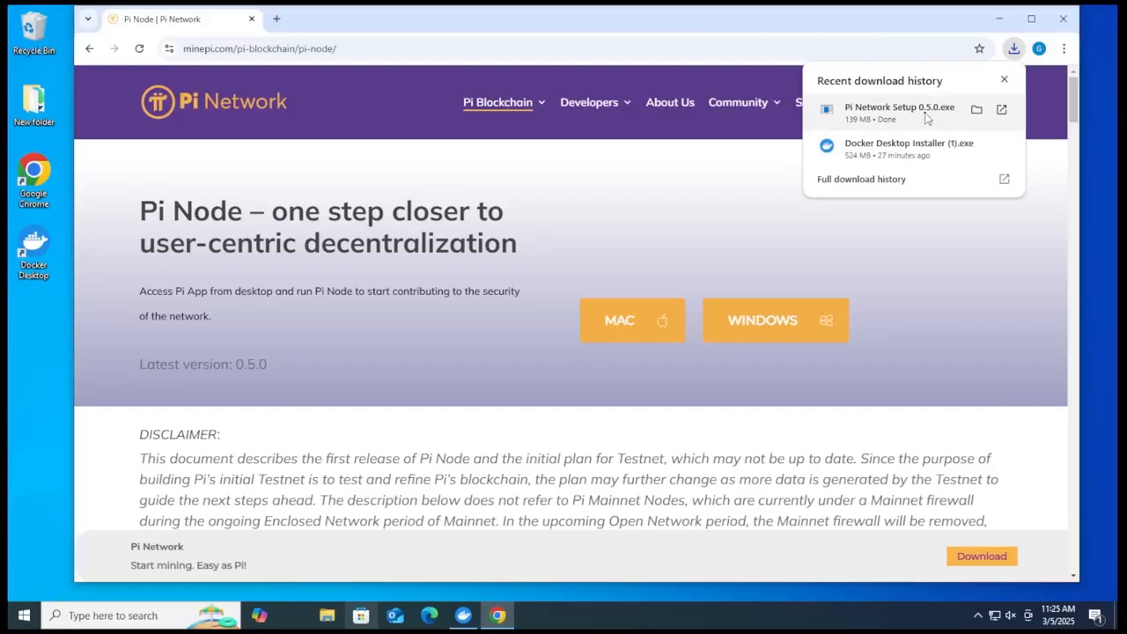
pyautogui.click(926, 118)
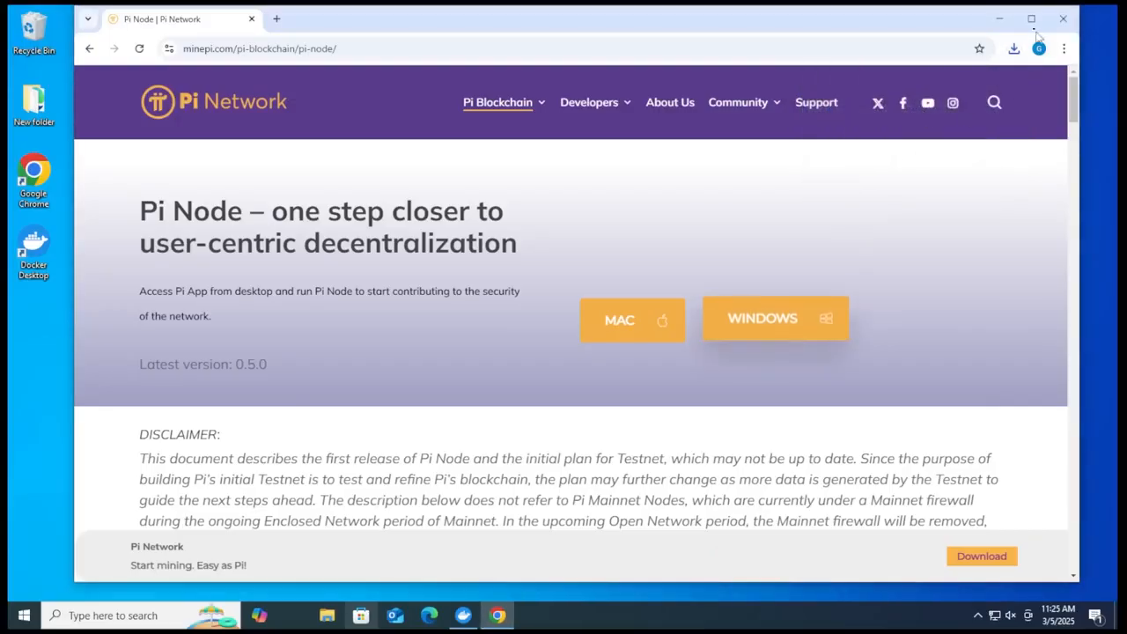
pyautogui.click(1000, 18)
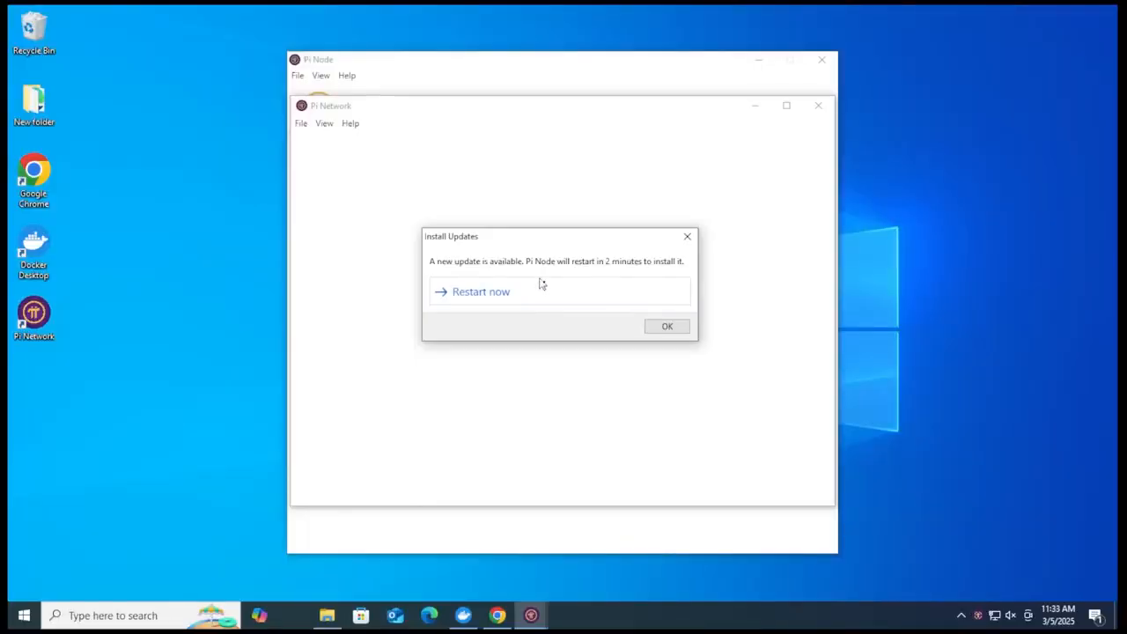
# Step: Restart Pi Node immediately to install the available update, and log in to the Pi account
pyautogui.click(490, 298)
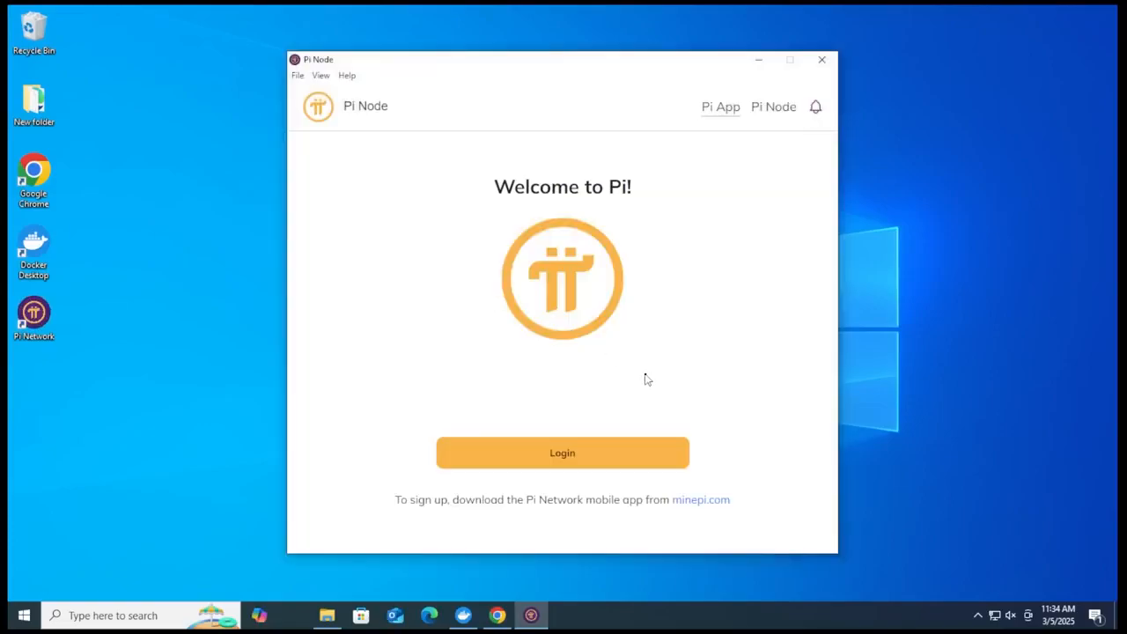
pyautogui.click(587, 461)
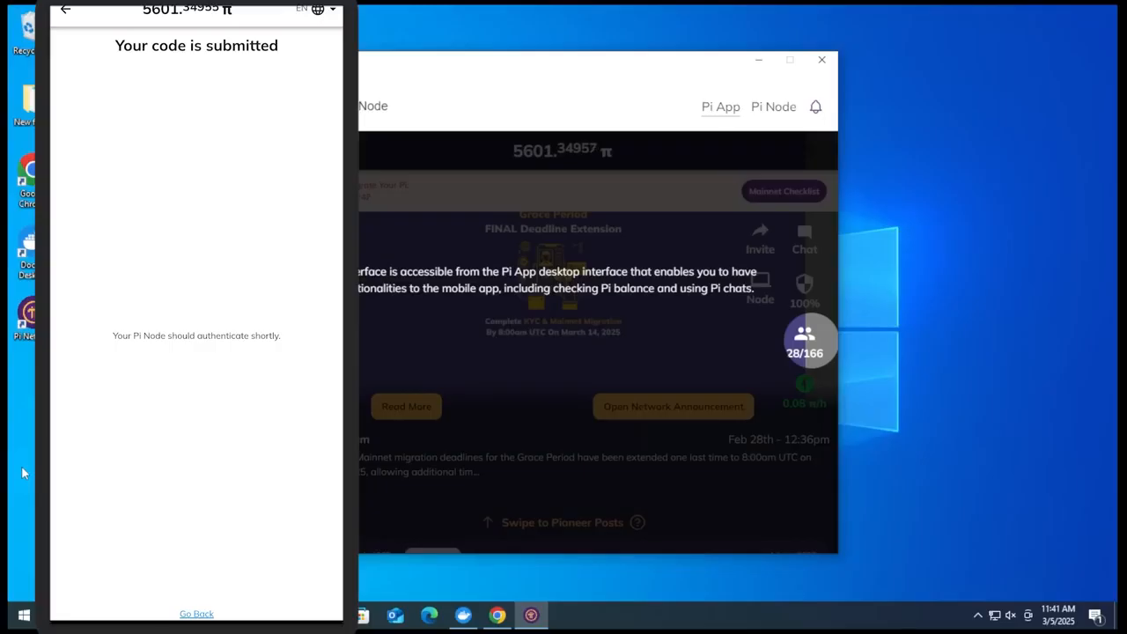
pyautogui.click(340, 322)
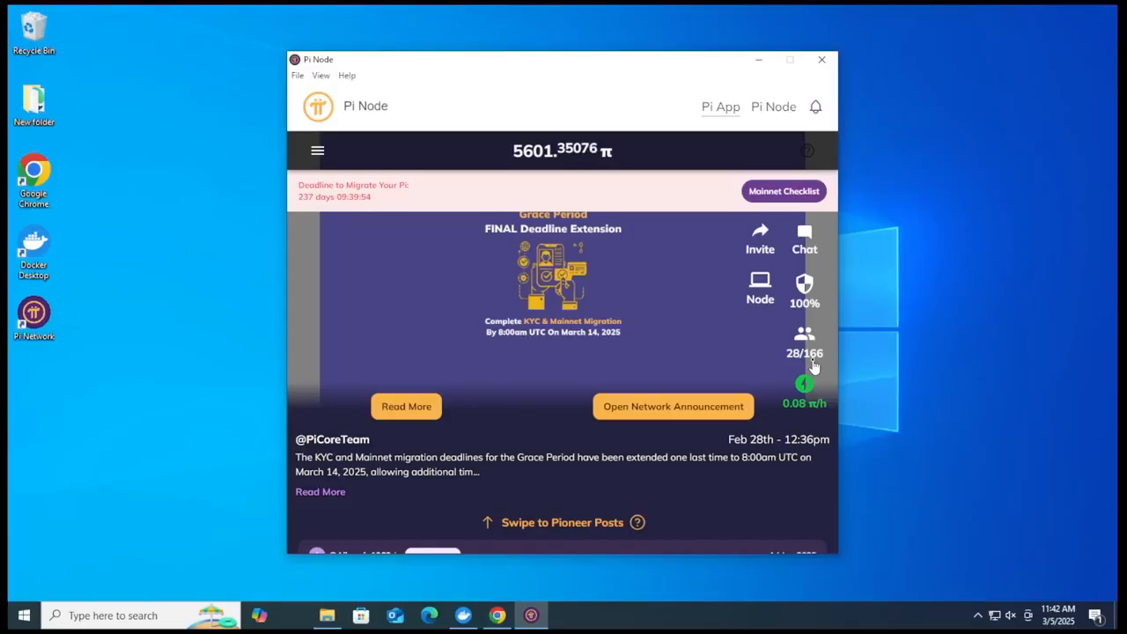
# Step: Switch the node on in the Pi Node section and bring up Docker Desktop
pyautogui.click(774, 109)
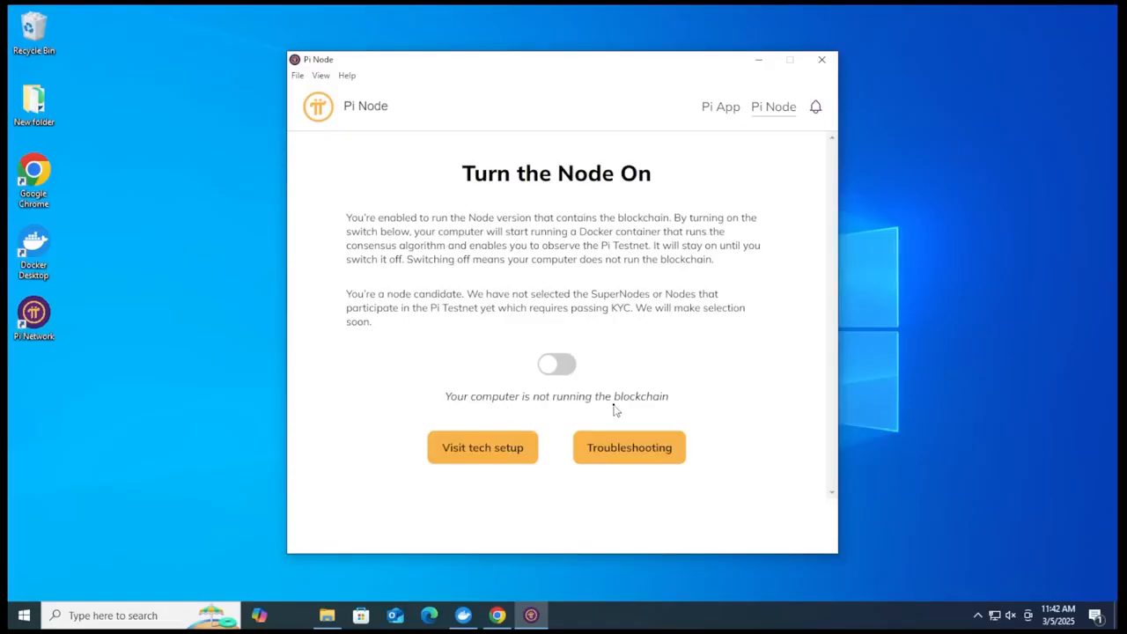
pyautogui.click(557, 369)
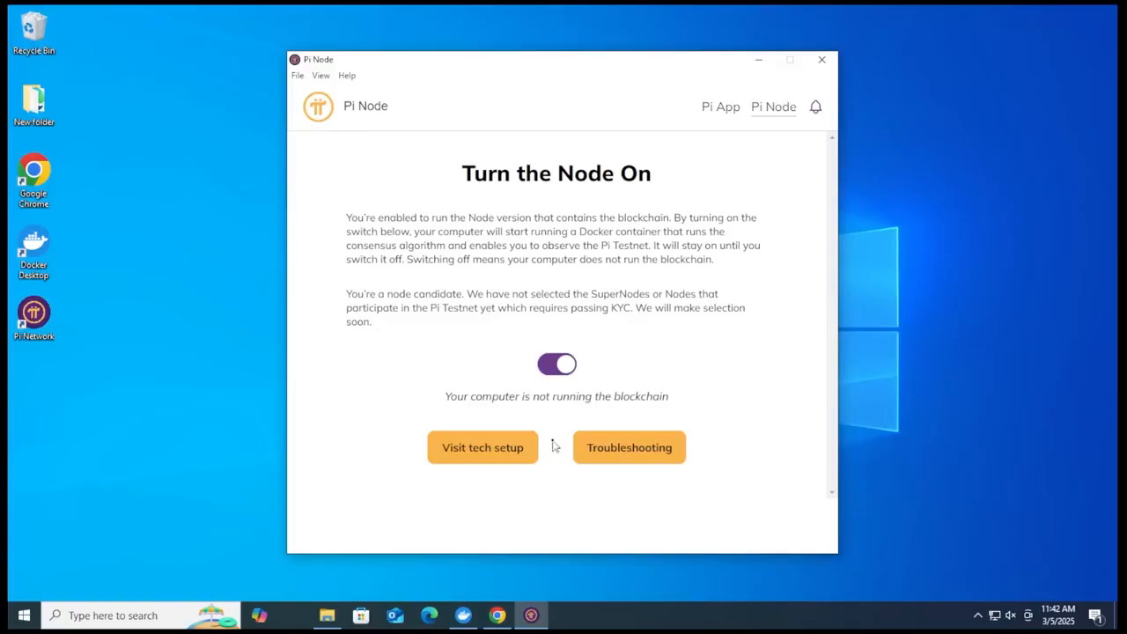
pyautogui.click(459, 618)
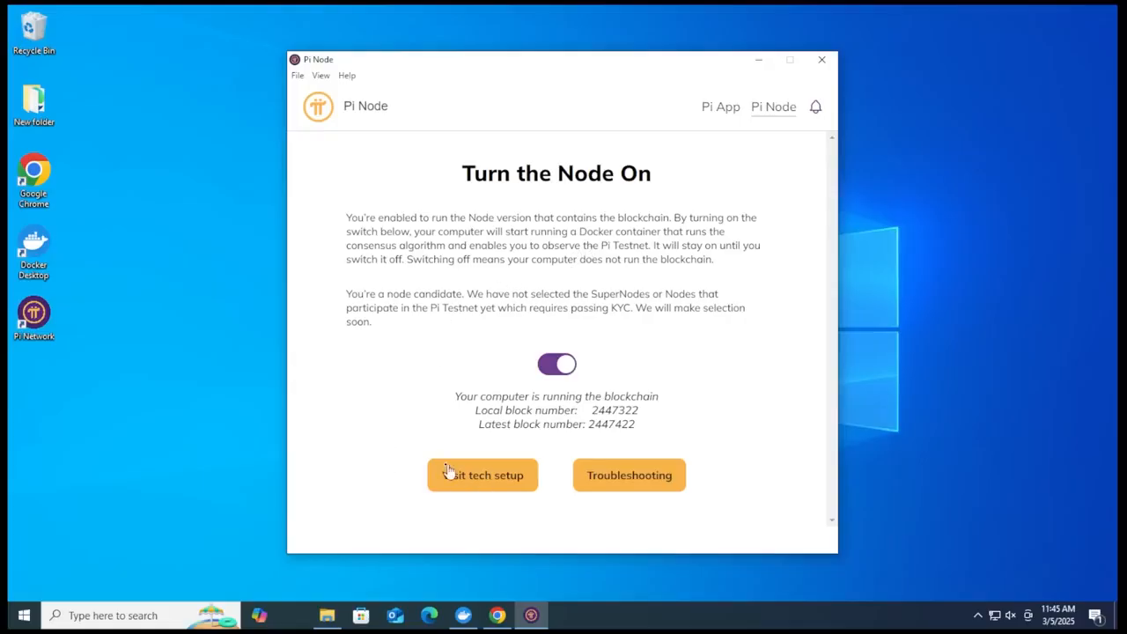
# Step: Examine the Install Docker and Open Router Ports sections of Pi Node's tech setup, including the help on port checking
pyautogui.click(496, 487)
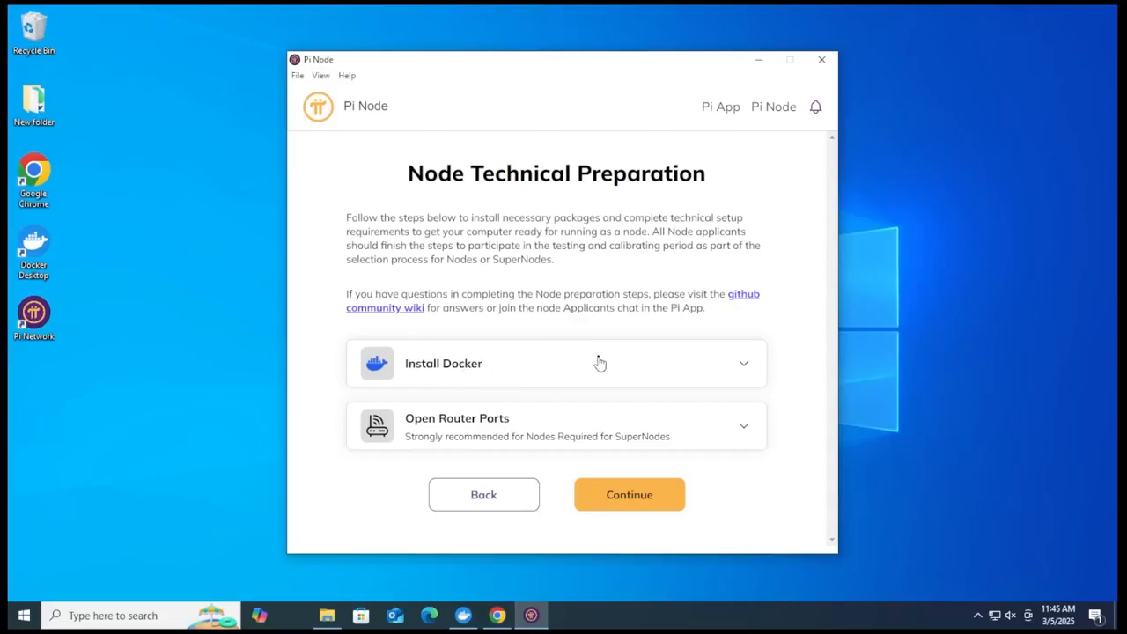
pyautogui.click(656, 363)
pyautogui.scroll(-2, 592, 331)
pyautogui.scroll(-1, 592, 331)
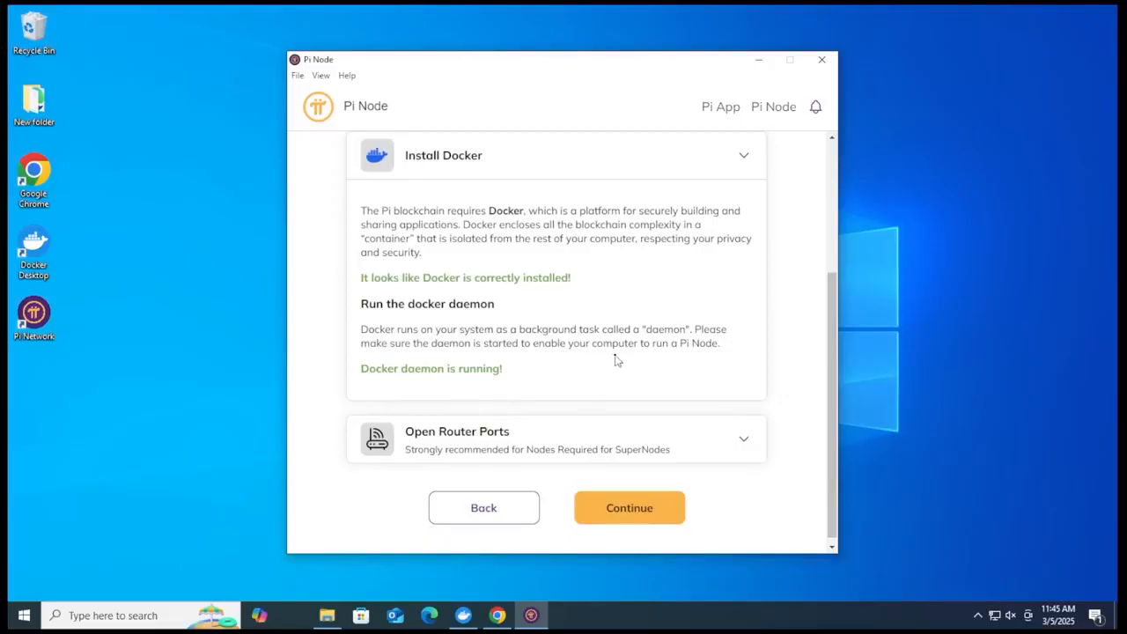
pyautogui.click(738, 162)
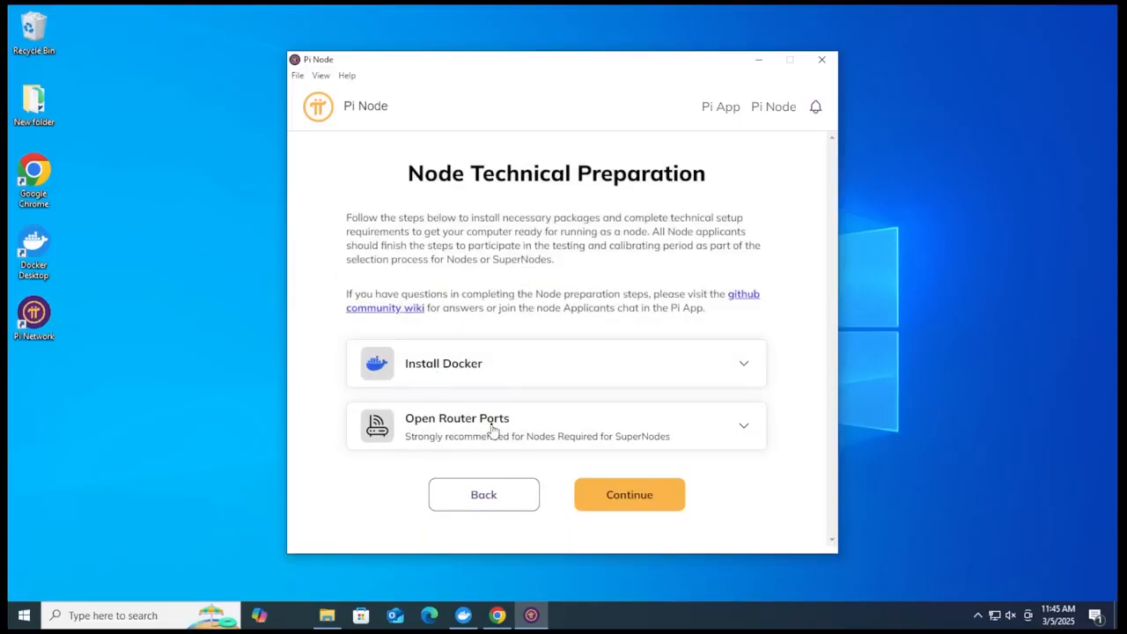
pyautogui.click(580, 426)
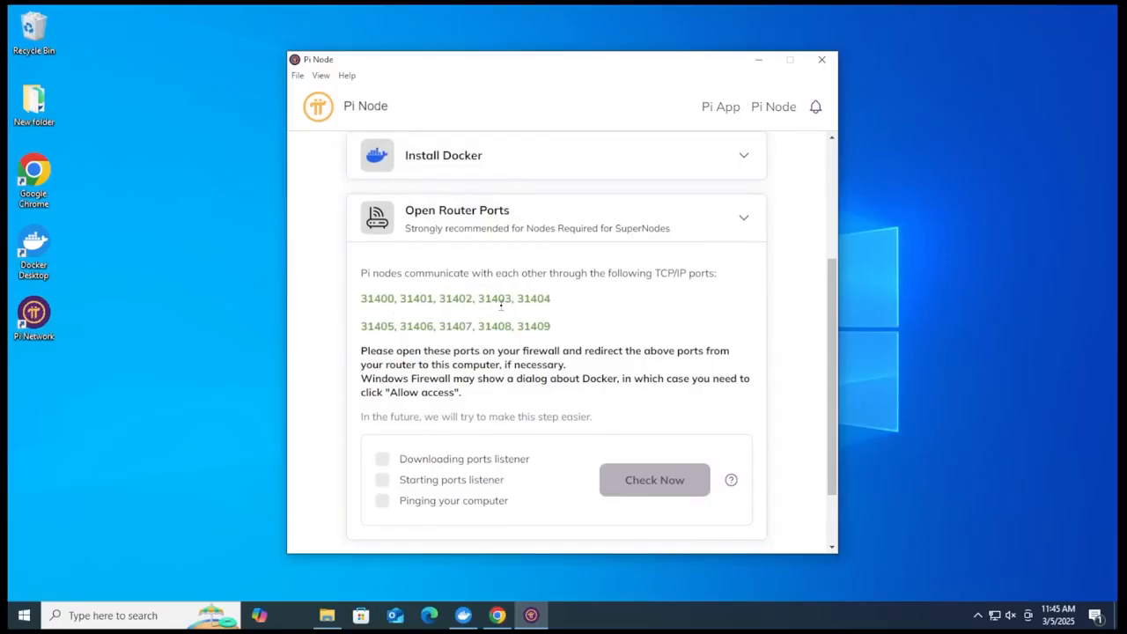
pyautogui.scroll(-1, 732, 400)
pyautogui.moveTo(731, 401)
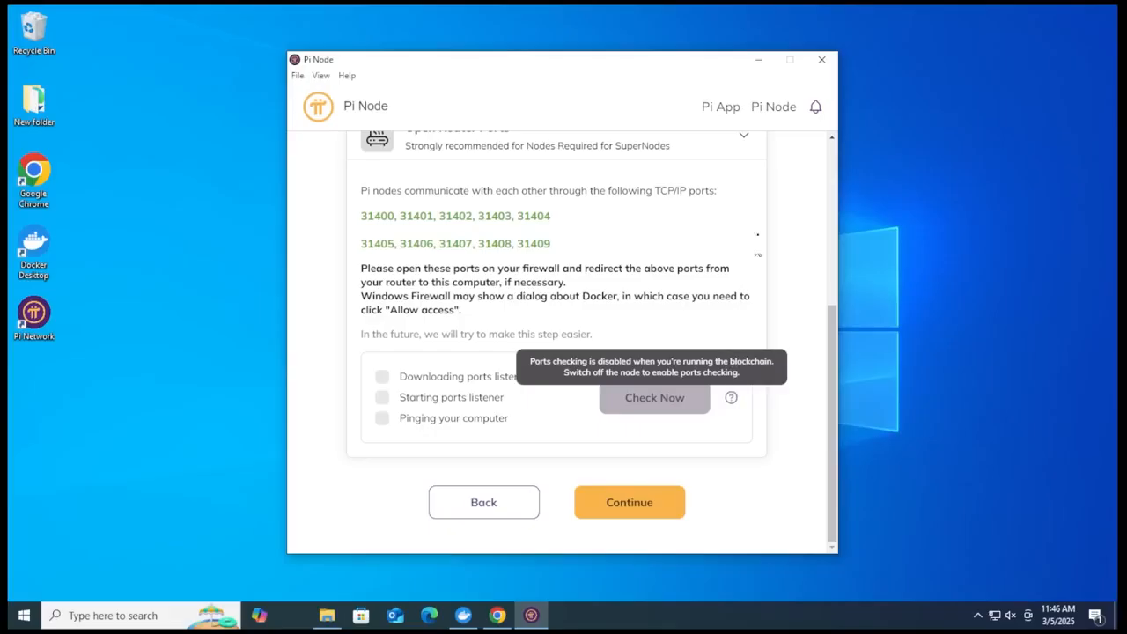
# Step: Check the blockchain sync progress in the Pi Node section and switch the node off
pyautogui.click(773, 108)
pyautogui.moveTo(514, 411); pyautogui.dragTo(677, 415)
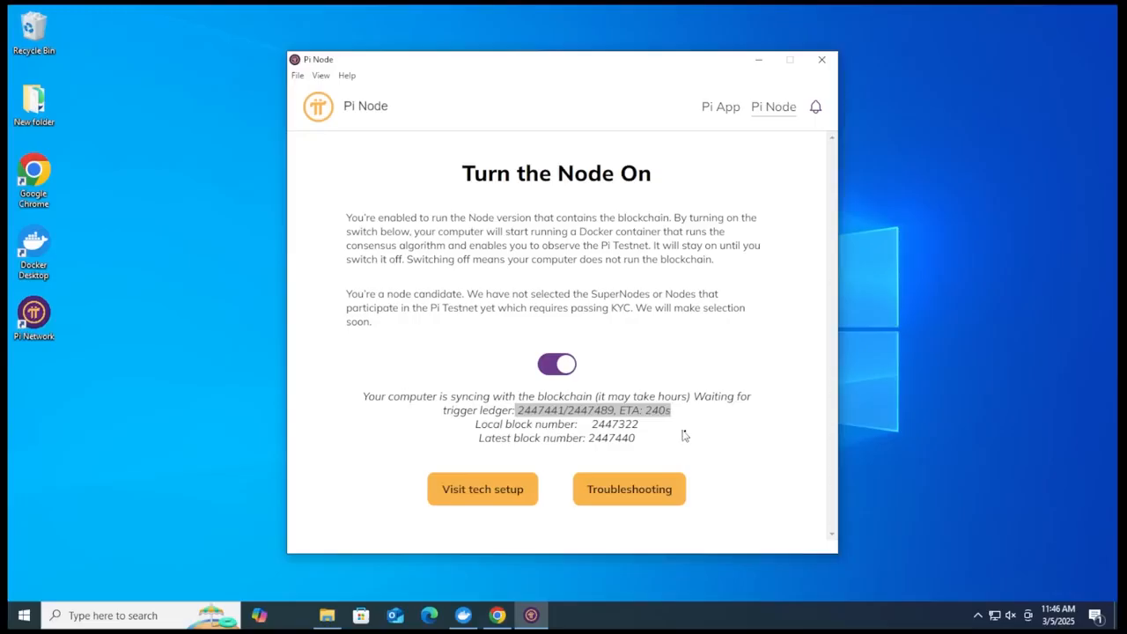
pyautogui.click(690, 437)
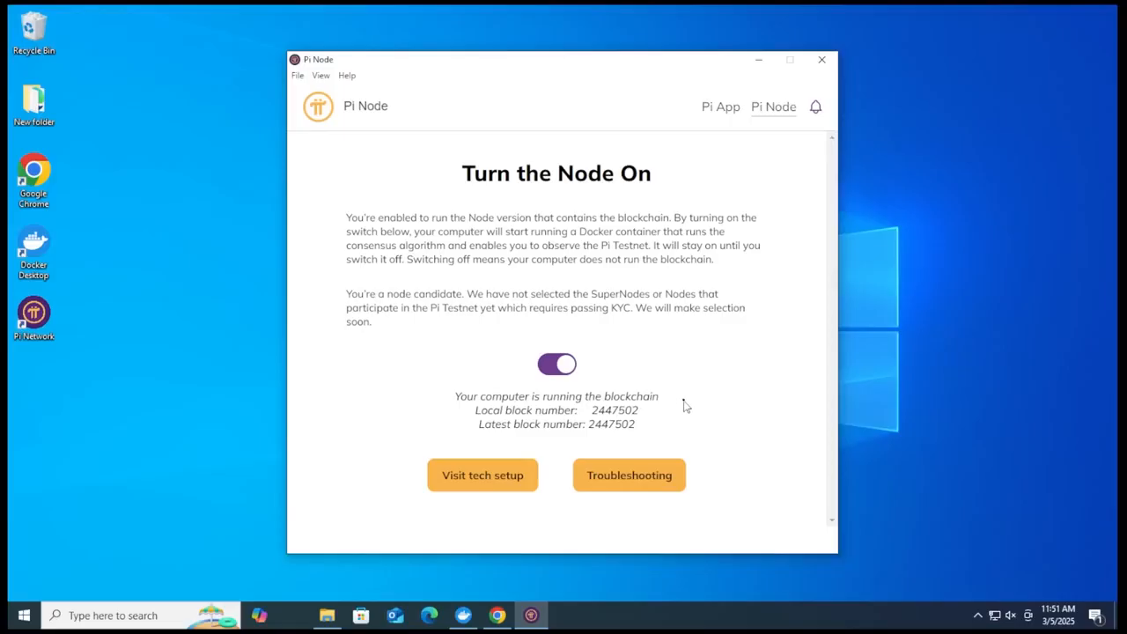
pyautogui.click(558, 364)
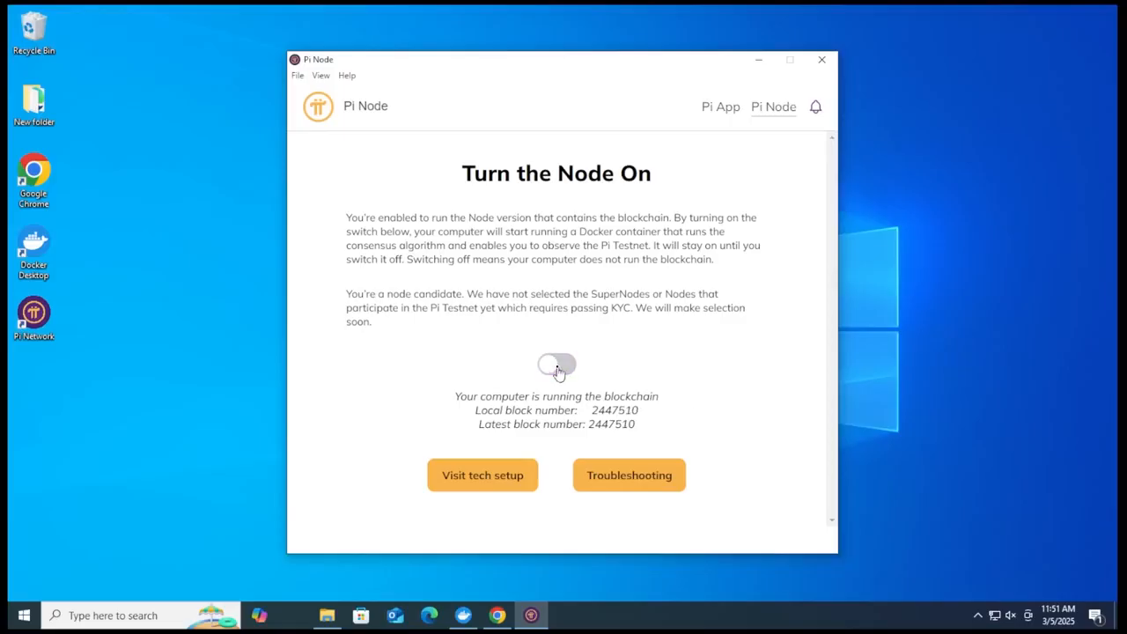
# Step: Run the router ports check from the tech setup's Open Router Ports section and review each port's status
pyautogui.click(498, 482)
pyautogui.click(704, 428)
pyautogui.scroll(-3, 670, 414)
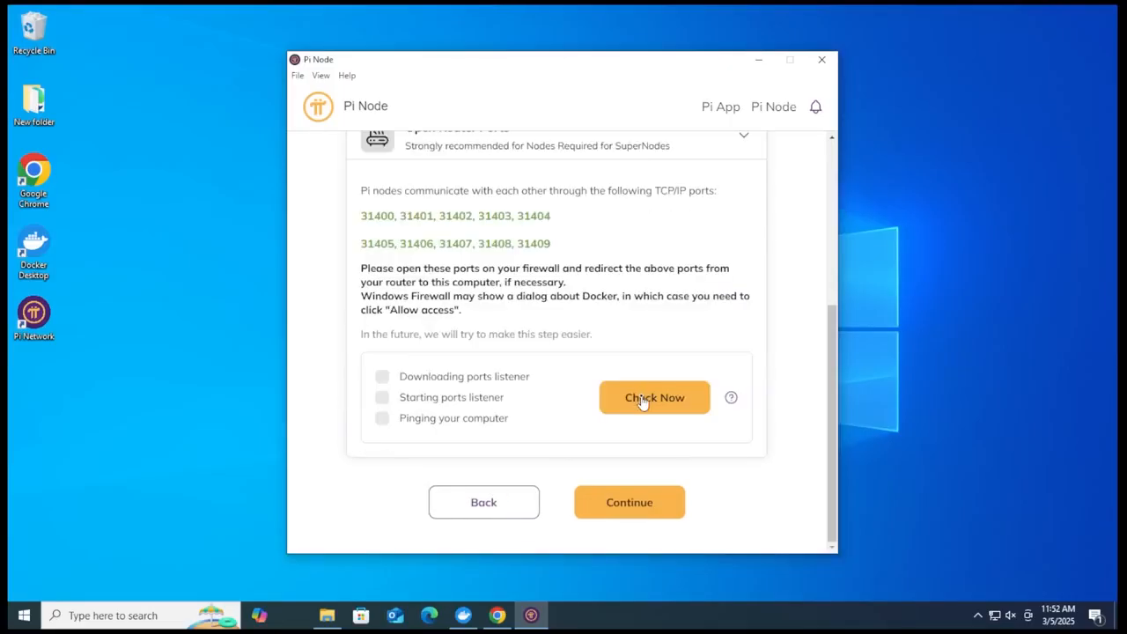
pyautogui.click(643, 402)
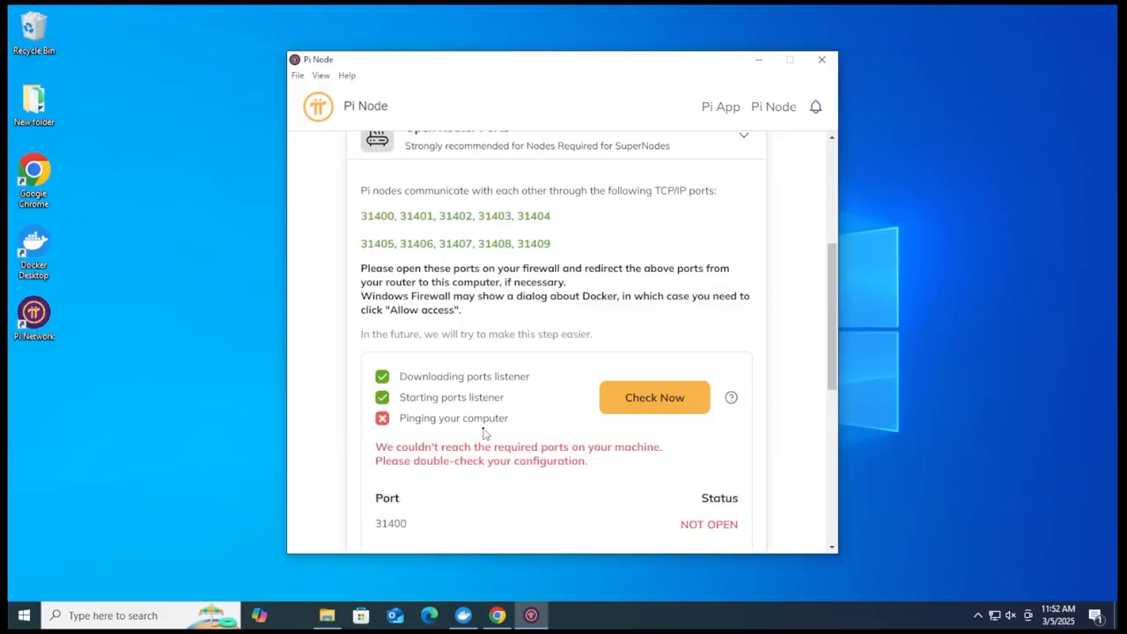
pyautogui.scroll(-5, 617, 315)
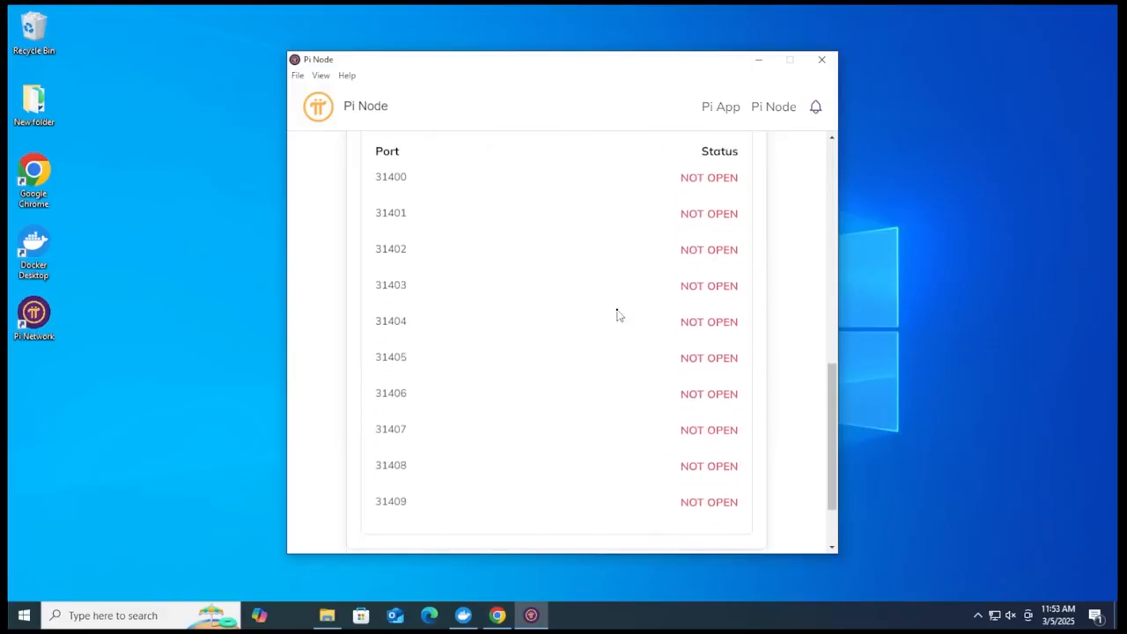
pyautogui.scroll(1, 616, 314)
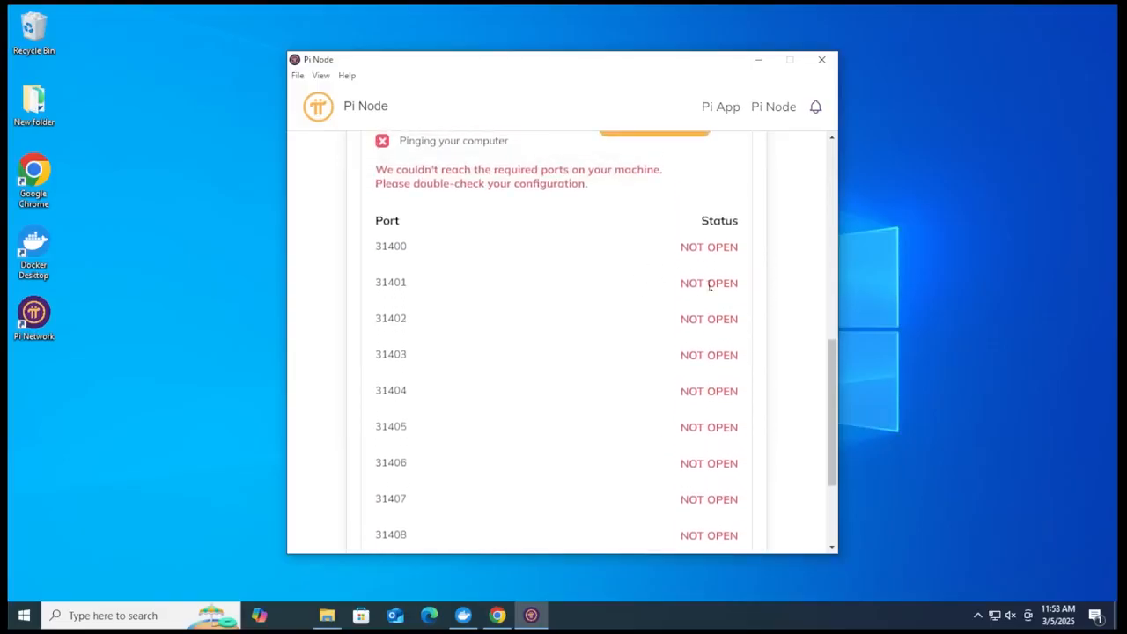
pyautogui.scroll(-3, 662, 455)
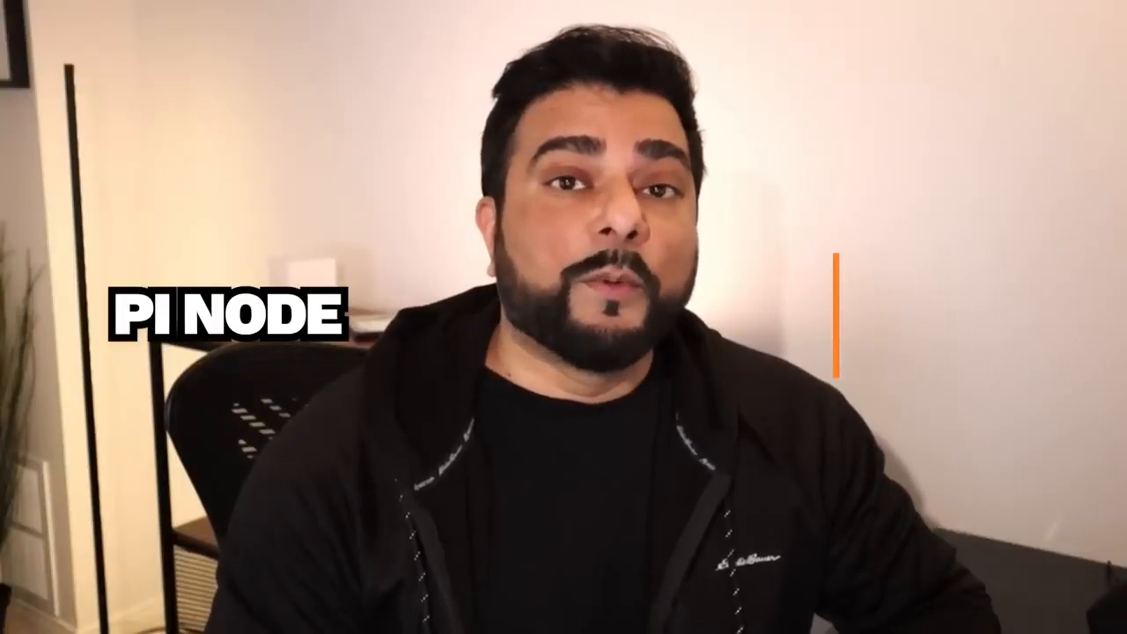